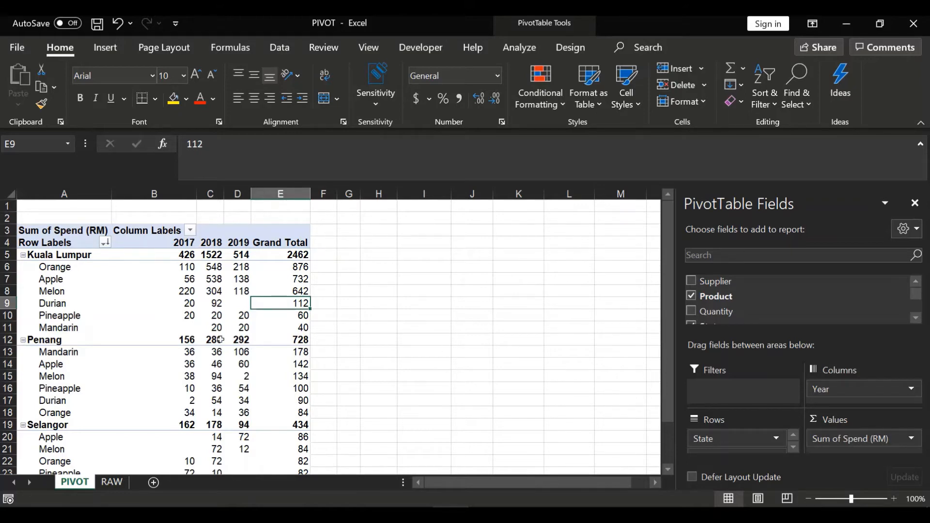
Remove the State, Product, Year and Sum of Spend (RM) fields from the pivot table layout.
{"action": "mouse_move", "coordinate": [135, 377]}
{"action": "scroll", "coordinate": [741, 298], "scroll_direction": "down", "scroll_amount": 3}
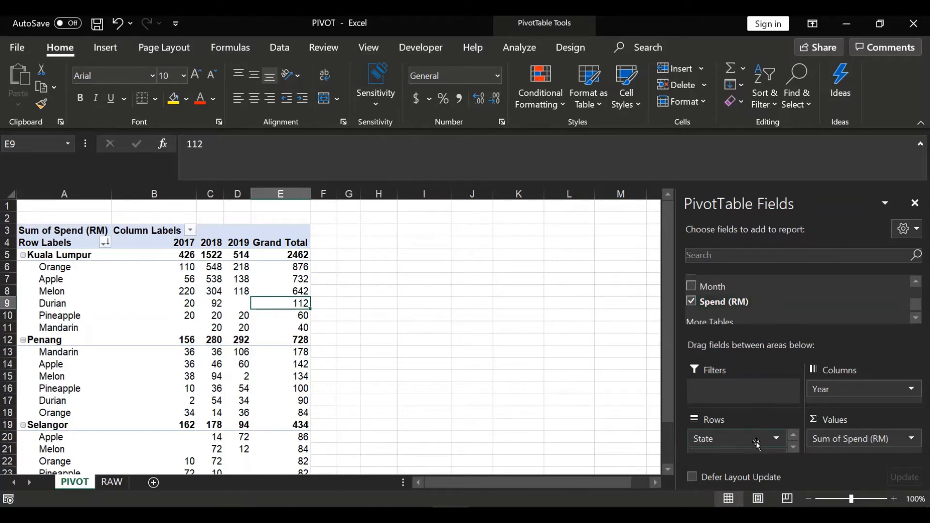
{"action": "left_click_drag", "start_coordinate": [756, 443], "coordinate": [753, 303]}
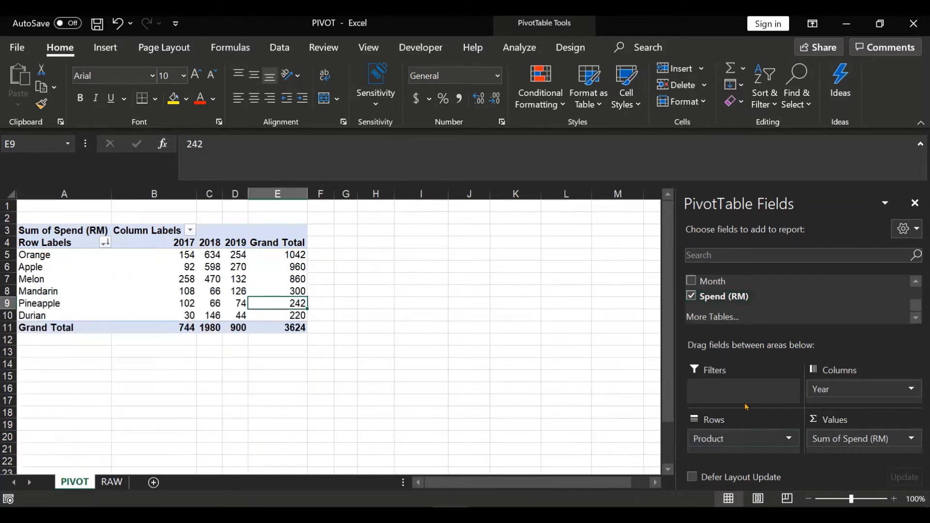
{"action": "left_click_drag", "start_coordinate": [751, 438], "coordinate": [762, 279]}
{"action": "left_click_drag", "start_coordinate": [822, 389], "coordinate": [804, 290]}
{"action": "left_click_drag", "start_coordinate": [845, 439], "coordinate": [800, 314]}
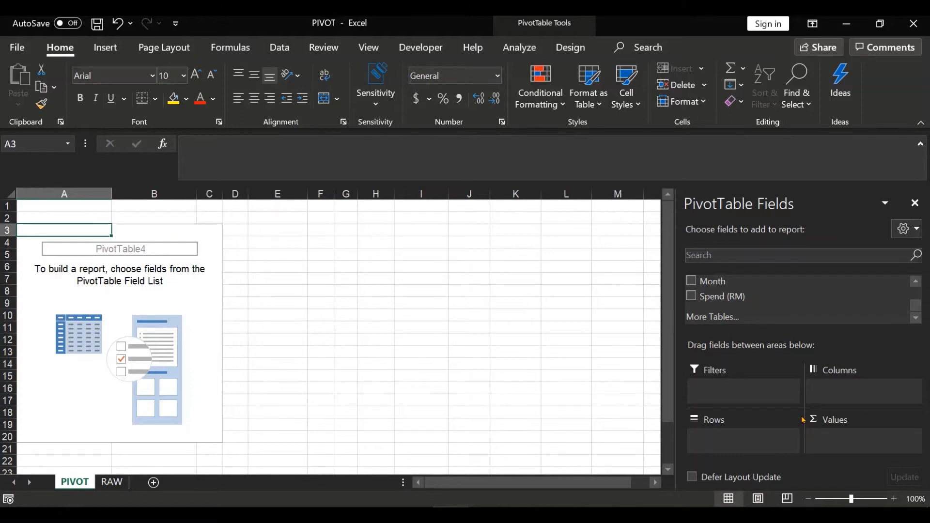
Build the pivot table with Supplier as rows, Year as columns and Spend (RM) as values.
{"action": "scroll", "coordinate": [798, 312], "scroll_direction": "up", "scroll_amount": 3}
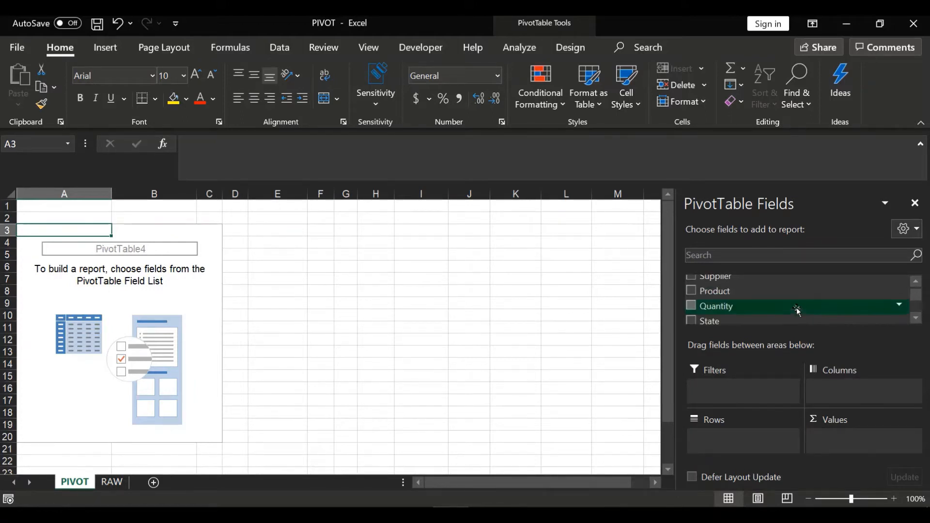
{"action": "left_click_drag", "start_coordinate": [737, 282], "coordinate": [761, 437]}
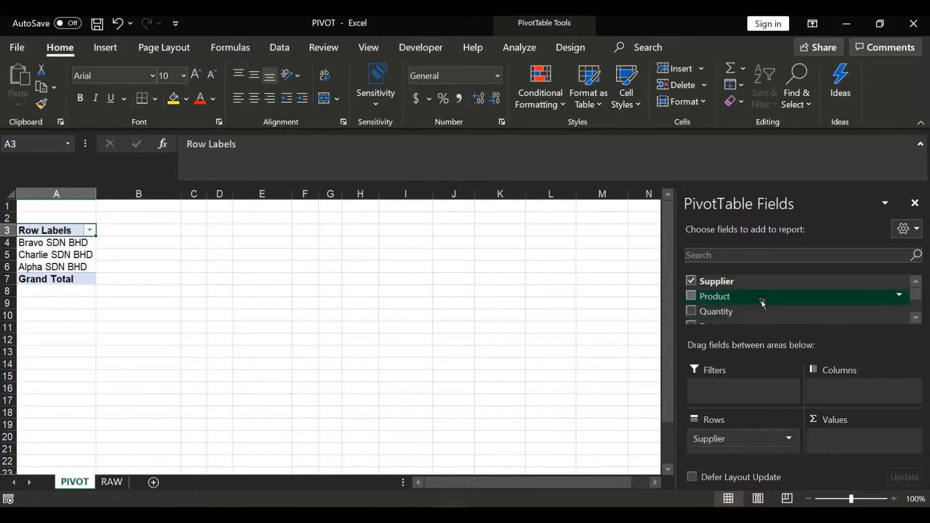
{"action": "scroll", "coordinate": [775, 304], "scroll_direction": "down", "scroll_amount": 1}
{"action": "left_click_drag", "start_coordinate": [775, 305], "coordinate": [853, 391]}
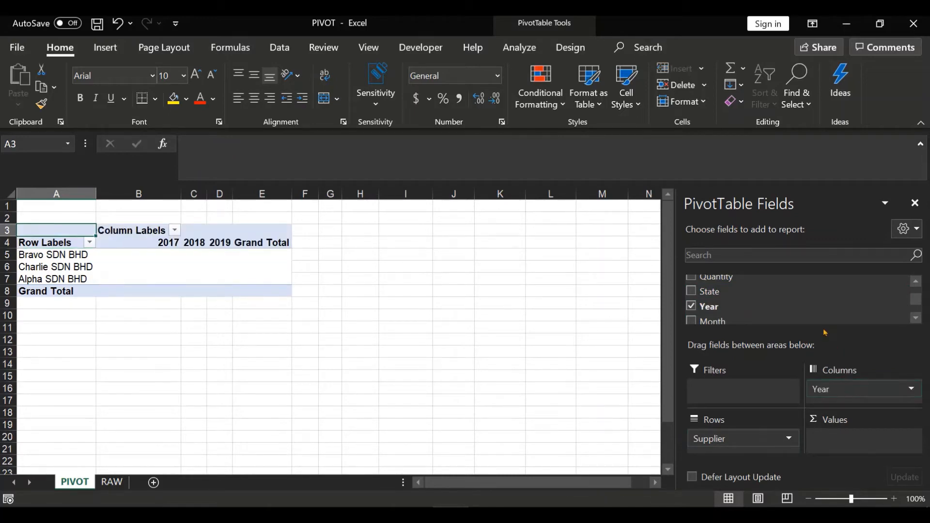
{"action": "scroll", "coordinate": [809, 308], "scroll_direction": "down", "scroll_amount": 1}
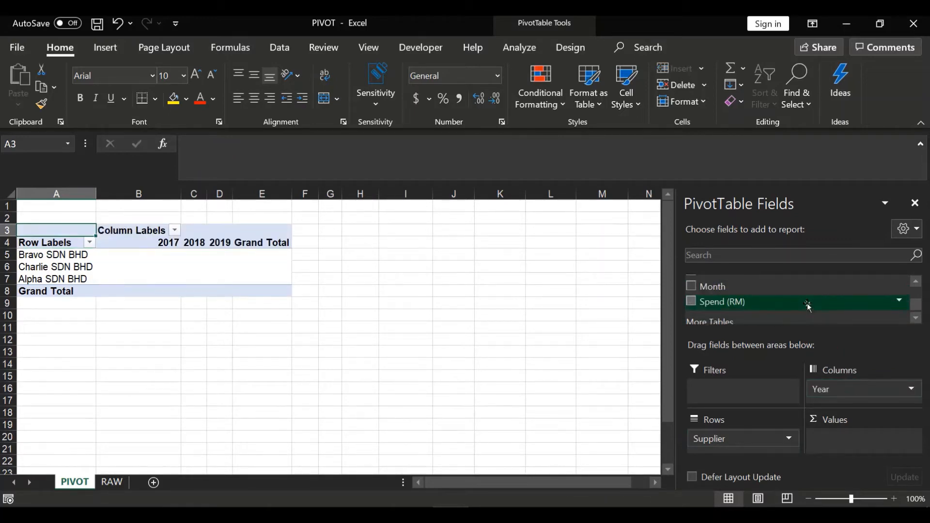
{"action": "left_click_drag", "start_coordinate": [808, 305], "coordinate": [877, 438]}
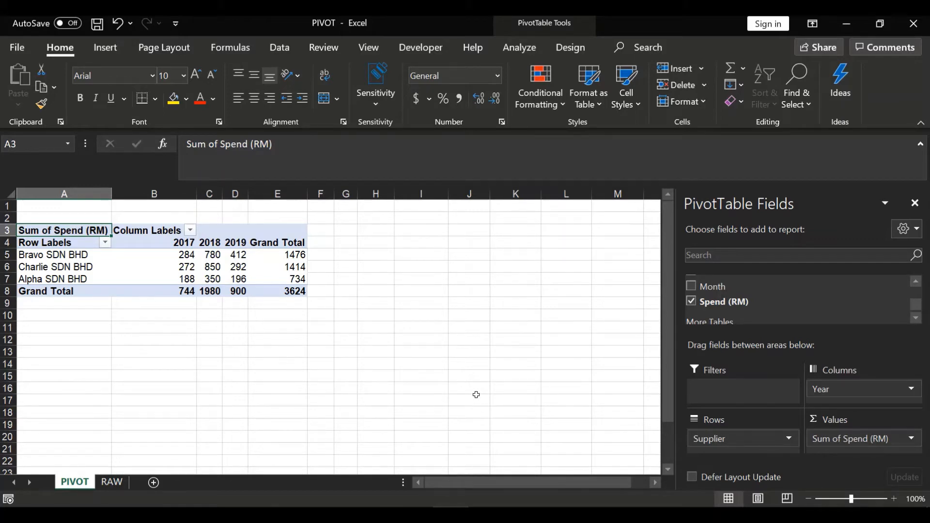
Add Product as a row field beneath Supplier and State as the outermost row field above Supplier.
{"action": "scroll", "coordinate": [733, 300], "scroll_direction": "up", "scroll_amount": 3}
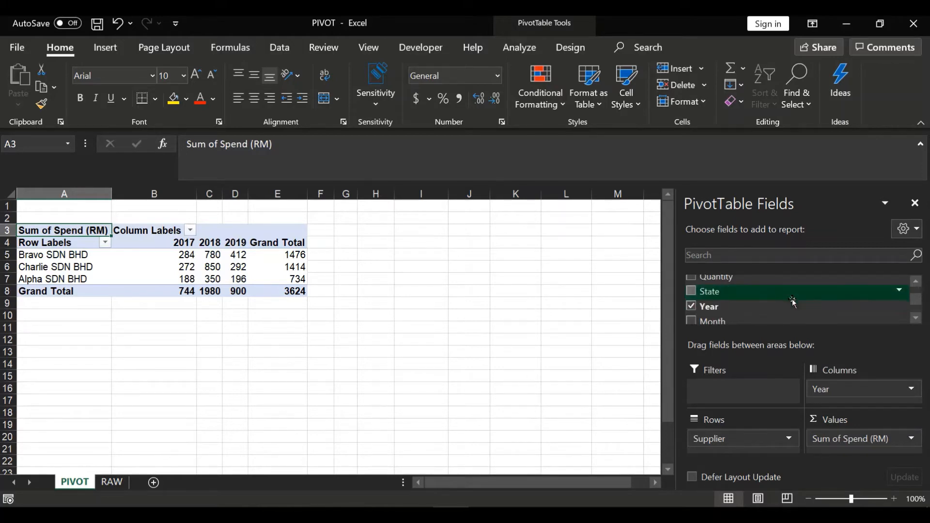
{"action": "left_click_drag", "start_coordinate": [733, 300], "coordinate": [737, 443]}
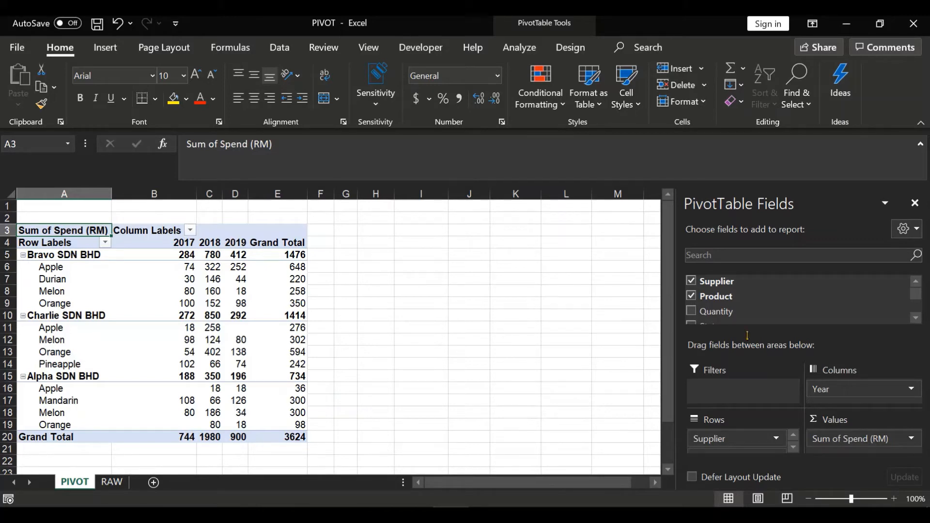
{"action": "scroll", "coordinate": [746, 295], "scroll_direction": "down", "scroll_amount": 2}
{"action": "scroll", "coordinate": [749, 295], "scroll_direction": "down", "scroll_amount": 1}
{"action": "scroll", "coordinate": [749, 294], "scroll_direction": "up", "scroll_amount": 1}
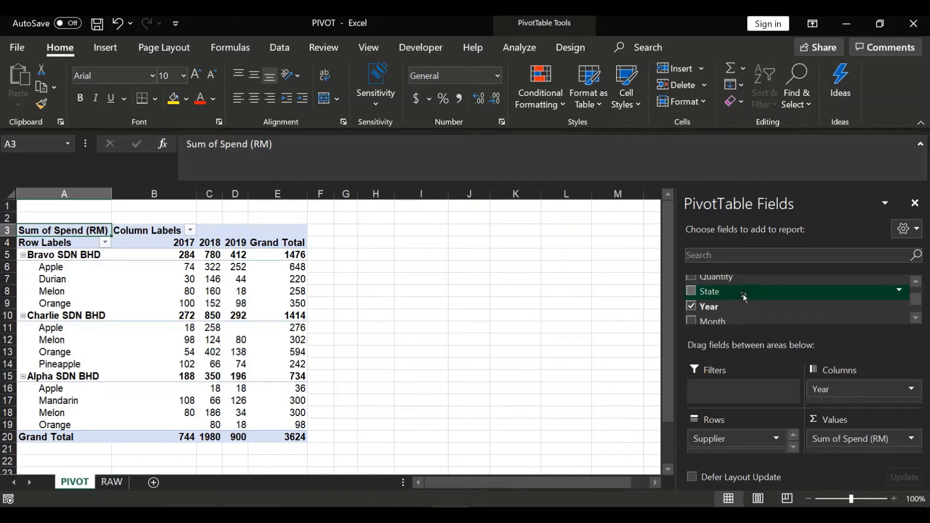
{"action": "left_click_drag", "start_coordinate": [749, 294], "coordinate": [761, 438]}
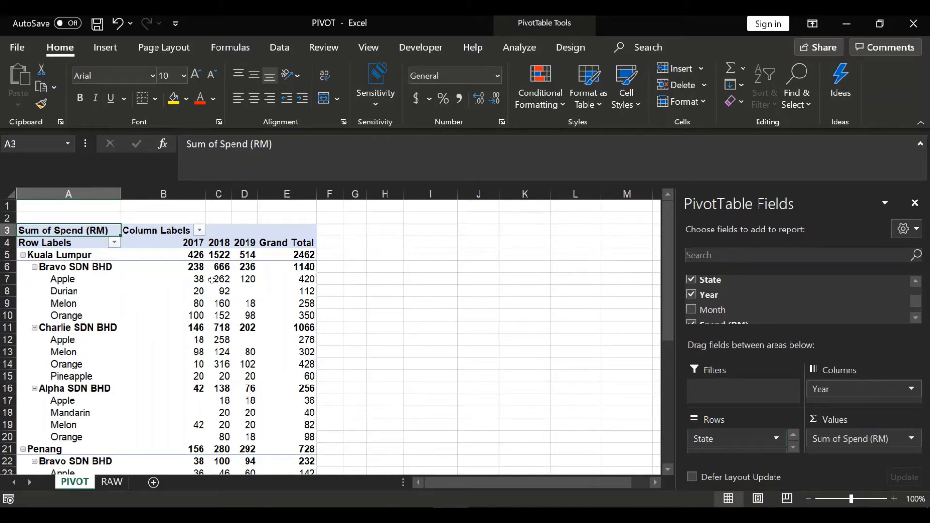
Switch to the RAW sheet and look through the source records behind the pivot table.
{"action": "mouse_move", "coordinate": [250, 276]}
{"action": "mouse_move", "coordinate": [249, 299]}
{"action": "key", "text": "ctrl+Page_Down"}
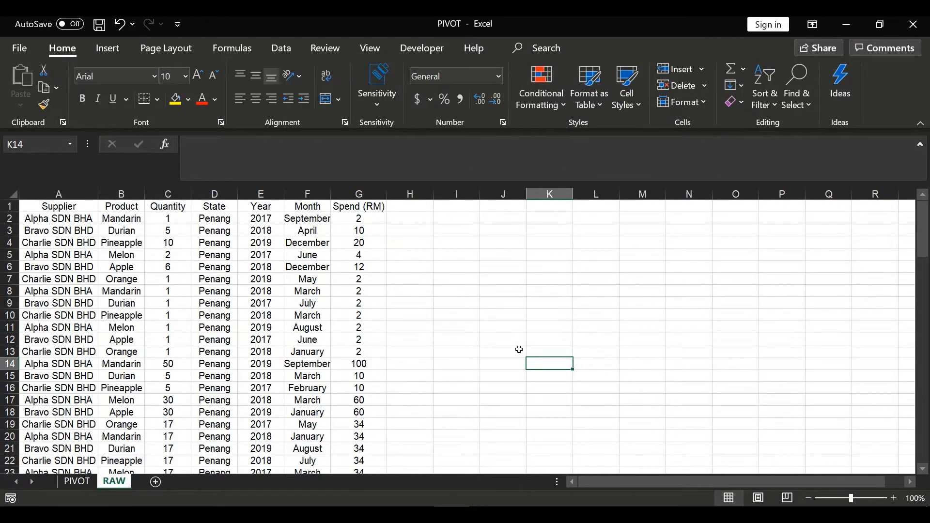
{"action": "left_click", "coordinate": [241, 304]}
{"action": "scroll", "coordinate": [481, 372], "scroll_direction": "down", "scroll_amount": 2}
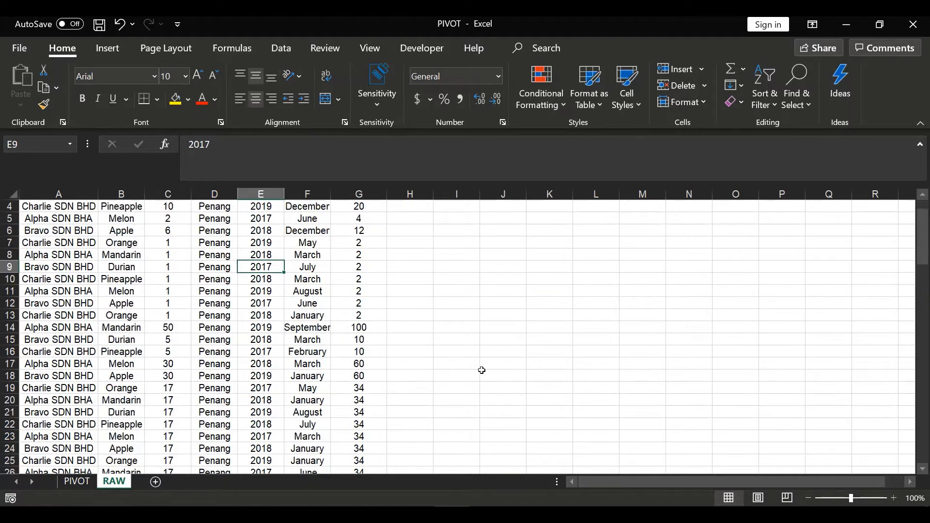
{"action": "scroll", "coordinate": [481, 373], "scroll_direction": "down", "scroll_amount": 2}
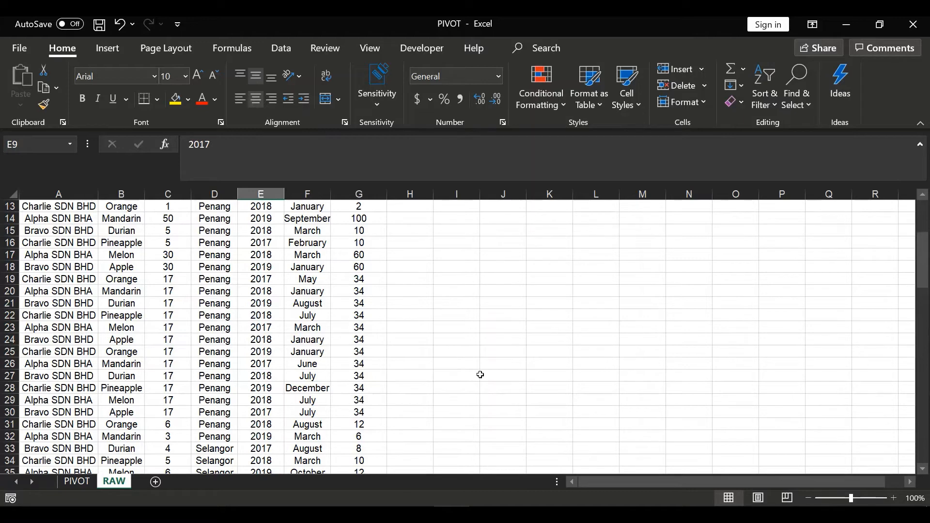
{"action": "scroll", "coordinate": [480, 374], "scroll_direction": "up", "scroll_amount": 3}
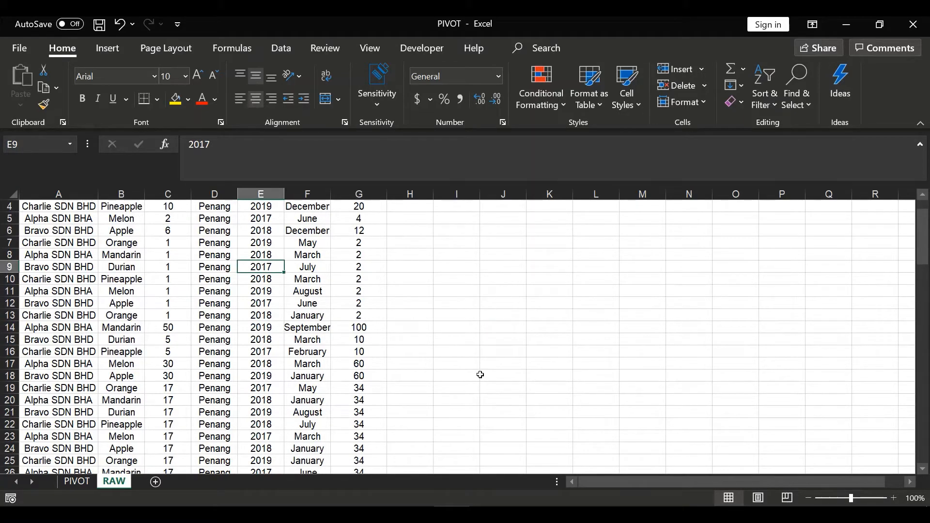
Format the RAW data in A1:G101 as a table with headers, using the light style with a black header row.
{"action": "left_click", "coordinate": [213, 332]}
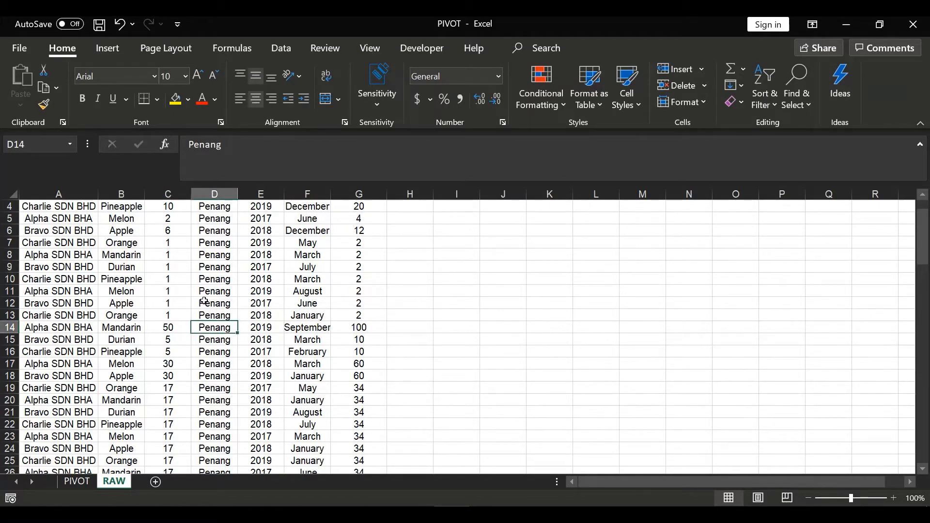
{"action": "left_click", "coordinate": [590, 111]}
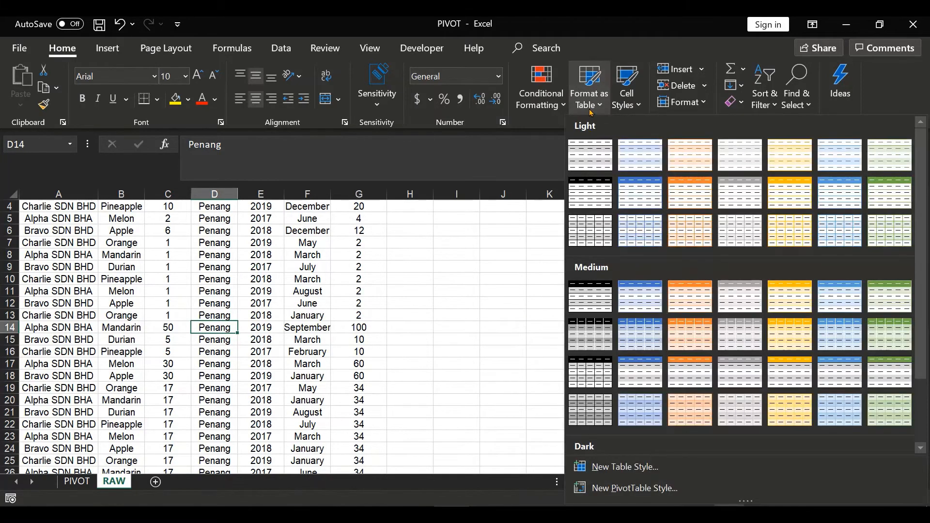
{"action": "left_click", "coordinate": [592, 184]}
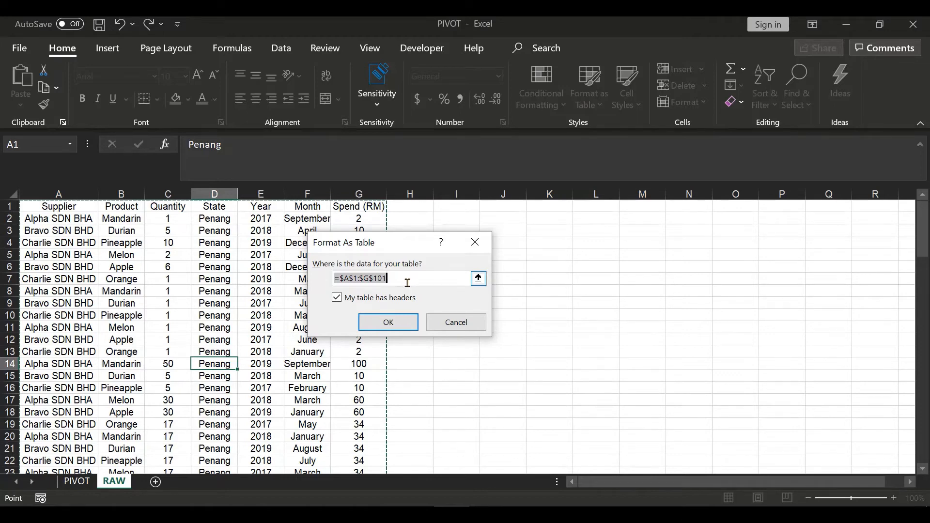
{"action": "scroll", "coordinate": [551, 311], "scroll_direction": "down", "scroll_amount": 20}
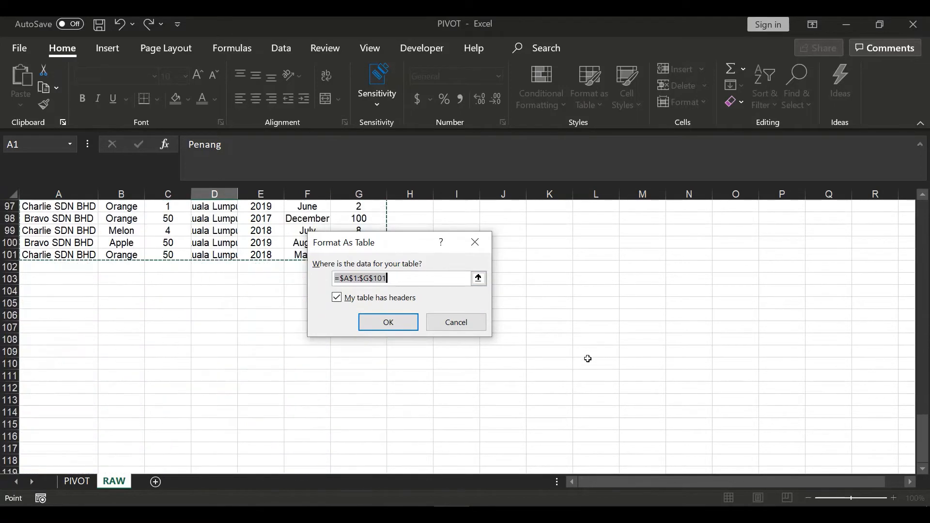
{"action": "scroll", "coordinate": [588, 356], "scroll_direction": "down", "scroll_amount": 2}
{"action": "scroll", "coordinate": [577, 360], "scroll_direction": "up", "scroll_amount": 4}
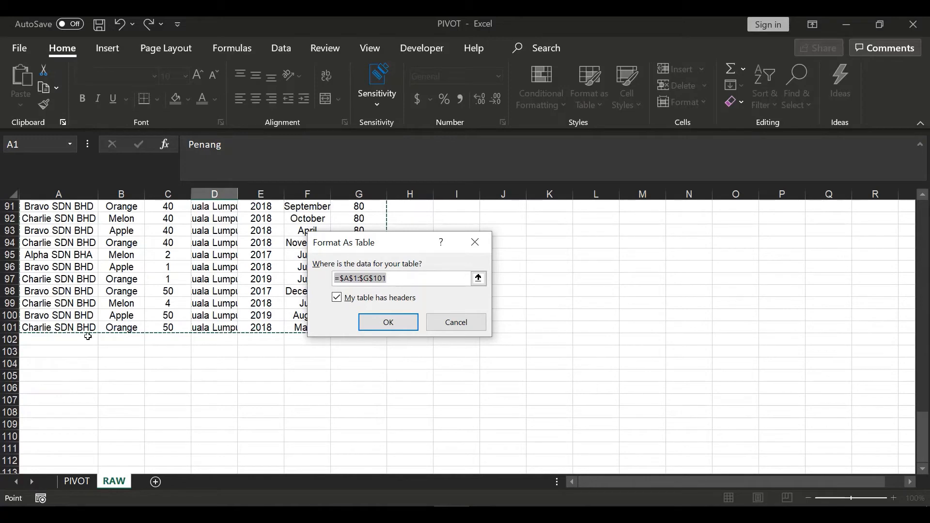
{"action": "left_click", "coordinate": [400, 326]}
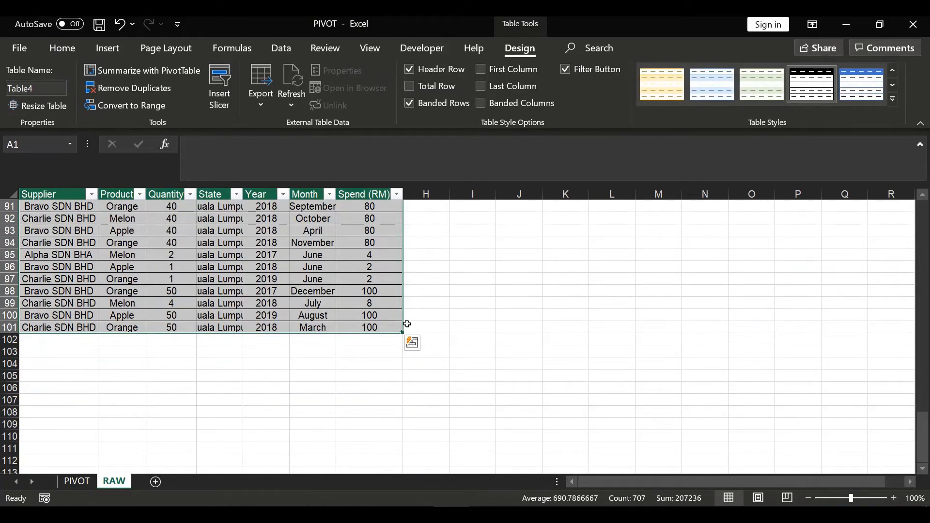
{"action": "scroll", "coordinate": [491, 345], "scroll_direction": "up", "scroll_amount": 20}
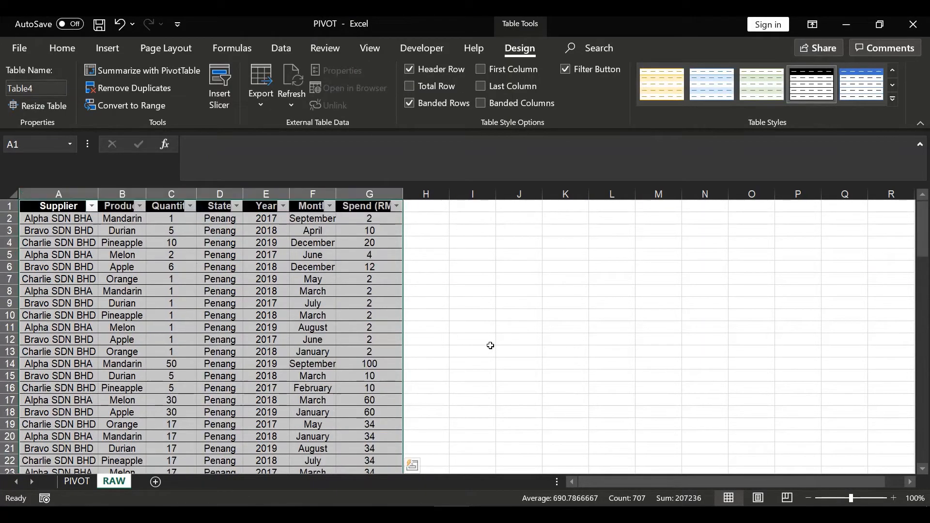
{"action": "left_click", "coordinate": [490, 348]}
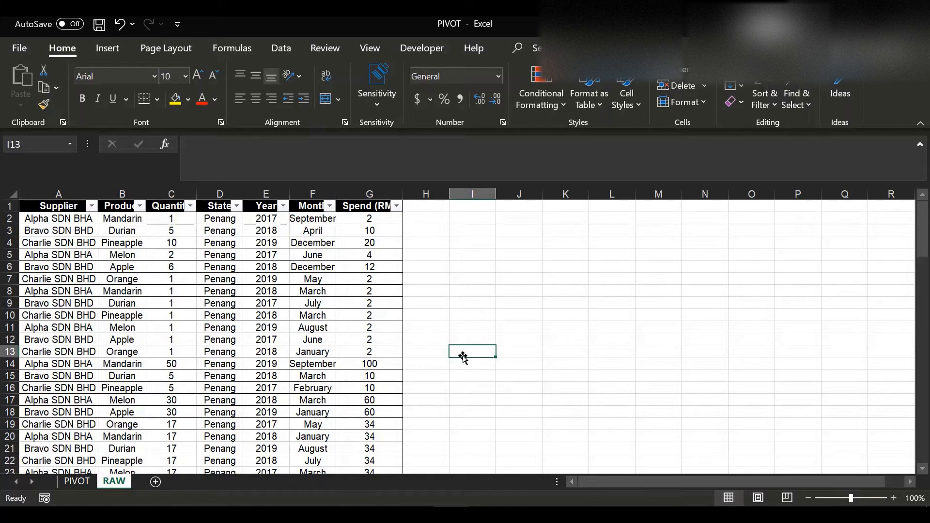
Insert a blank row above row 6 of the RAW table and copy the record in A5:G5 into it.
{"action": "left_click", "coordinate": [10, 267]}
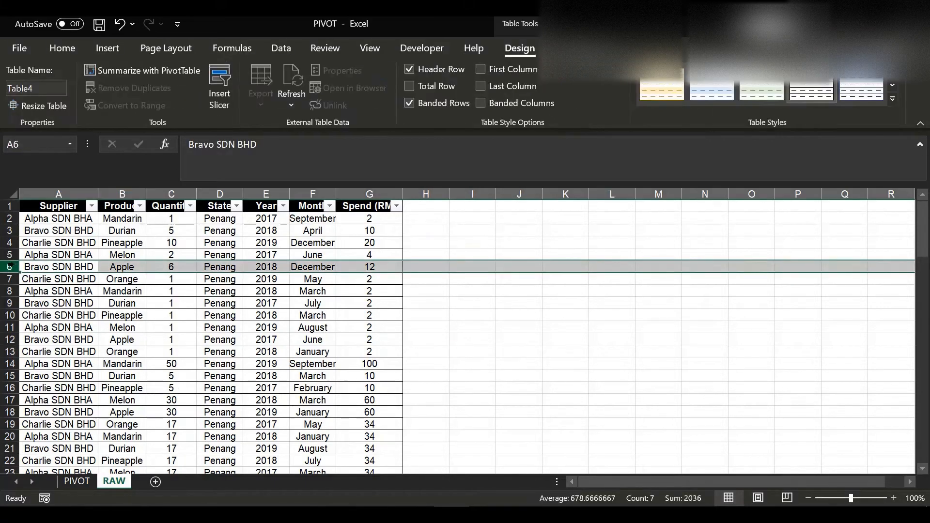
{"action": "right_click", "coordinate": [11, 267]}
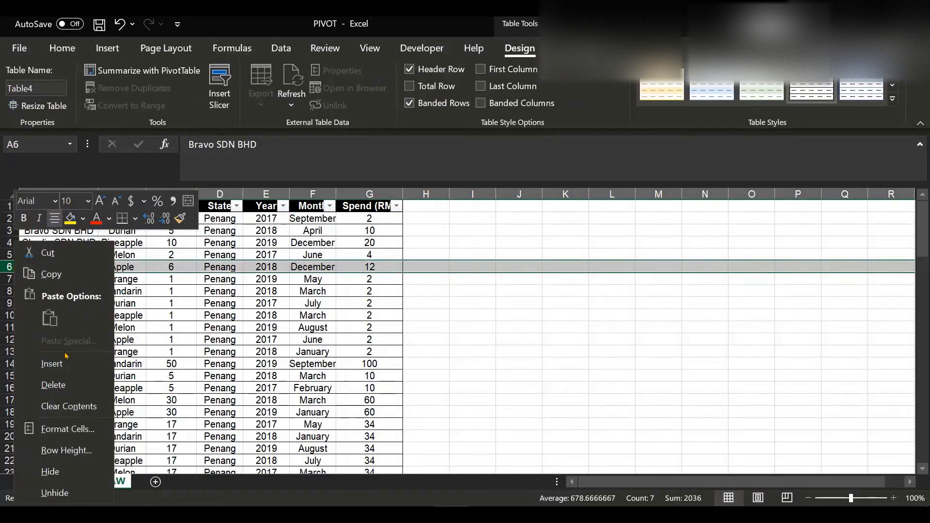
{"action": "left_click", "coordinate": [53, 364]}
{"action": "left_click_drag", "start_coordinate": [54, 255], "coordinate": [353, 257]}
{"action": "key", "text": "ctrl+c"}
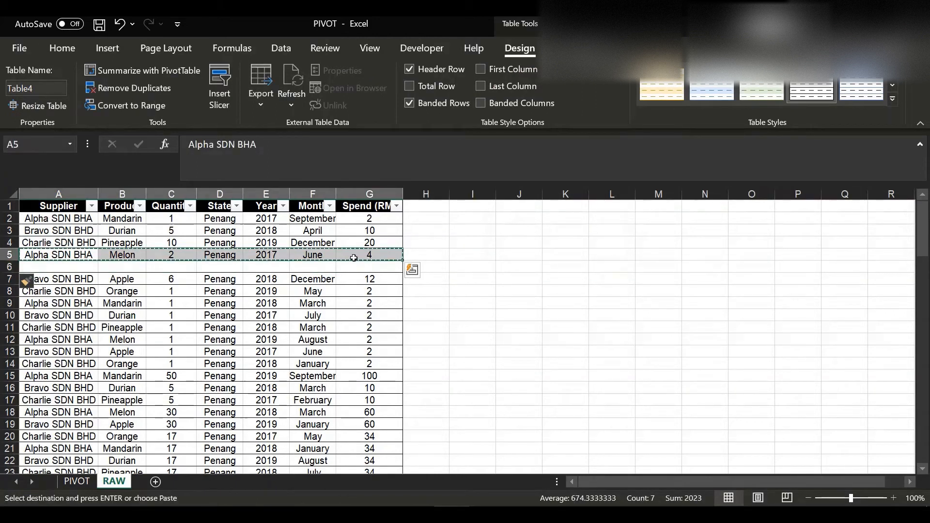
{"action": "left_click", "coordinate": [84, 267]}
{"action": "key", "text": "Return"}
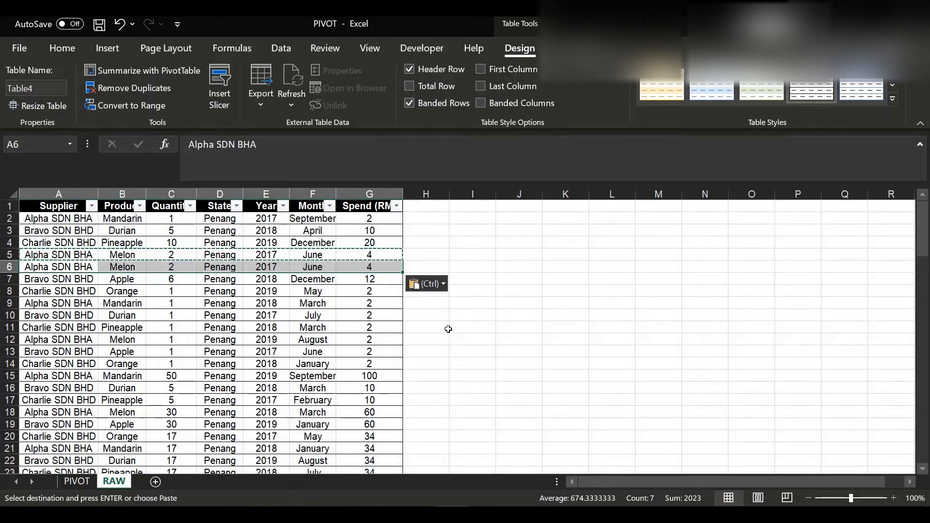
{"action": "scroll", "coordinate": [483, 341], "scroll_direction": "down", "scroll_amount": 20}
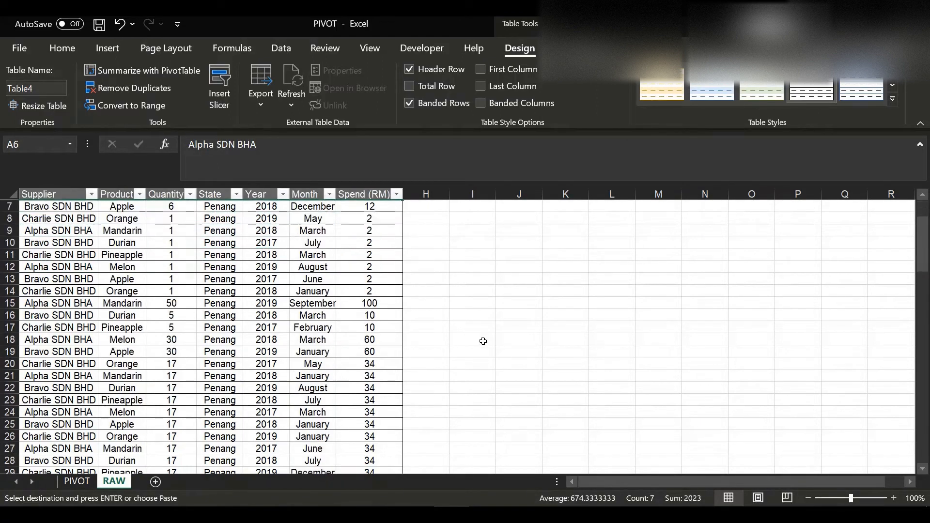
{"action": "scroll", "coordinate": [474, 345], "scroll_direction": "down", "scroll_amount": 8}
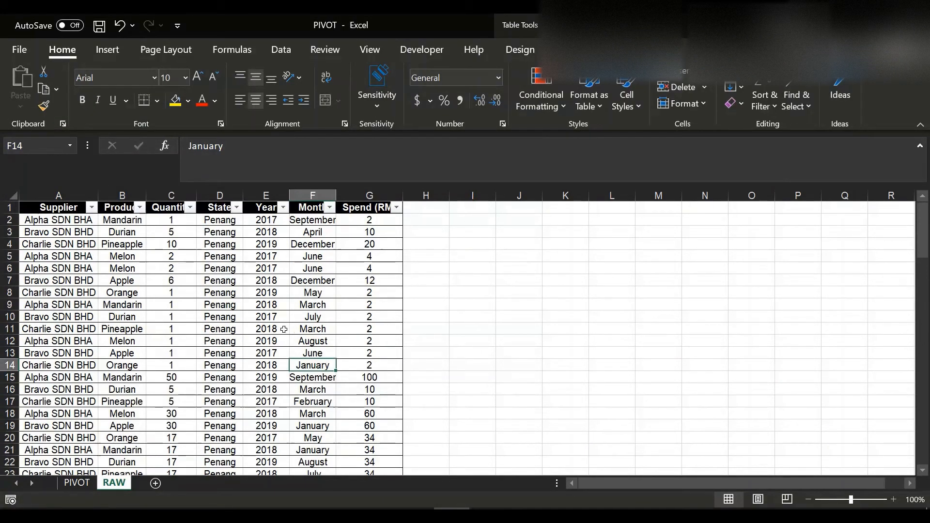
Check the name of the RAW table in its table design properties without changing it.
{"action": "left_click", "coordinate": [284, 330]}
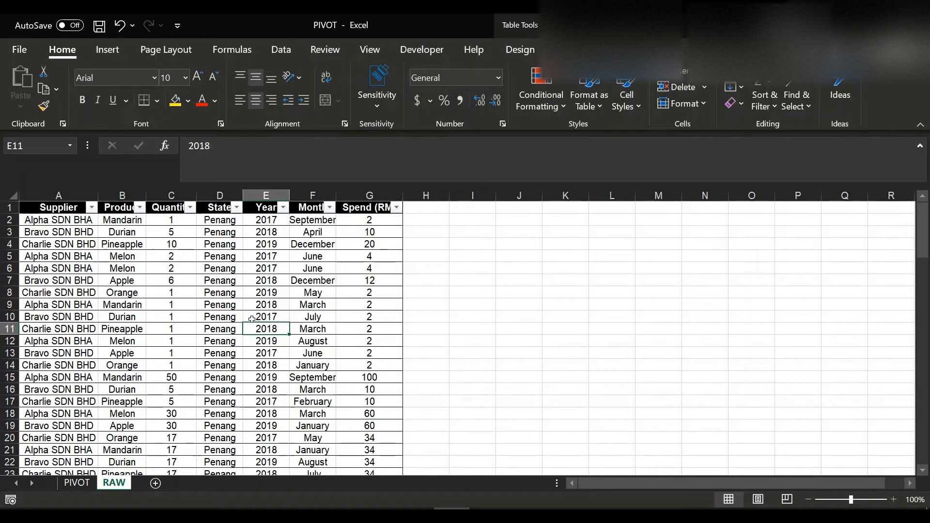
{"action": "left_click", "coordinate": [219, 295]}
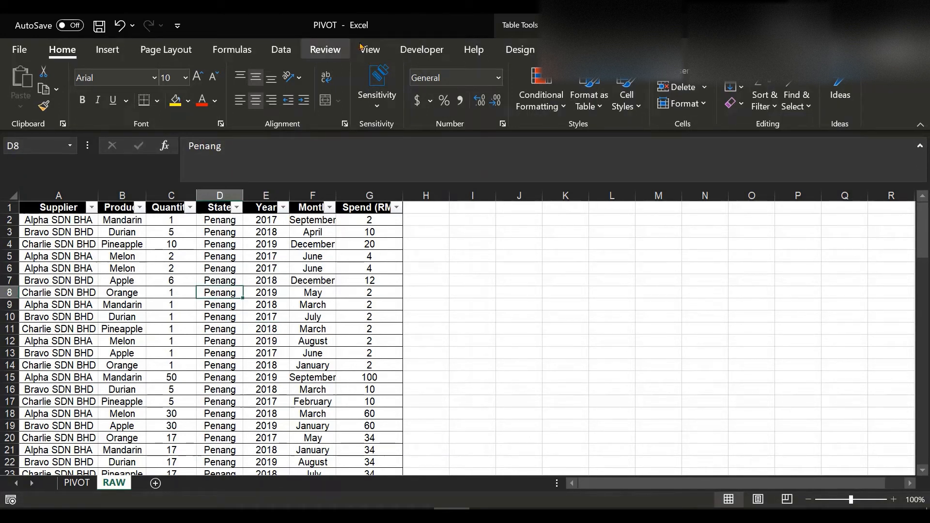
{"action": "left_click", "coordinate": [506, 52]}
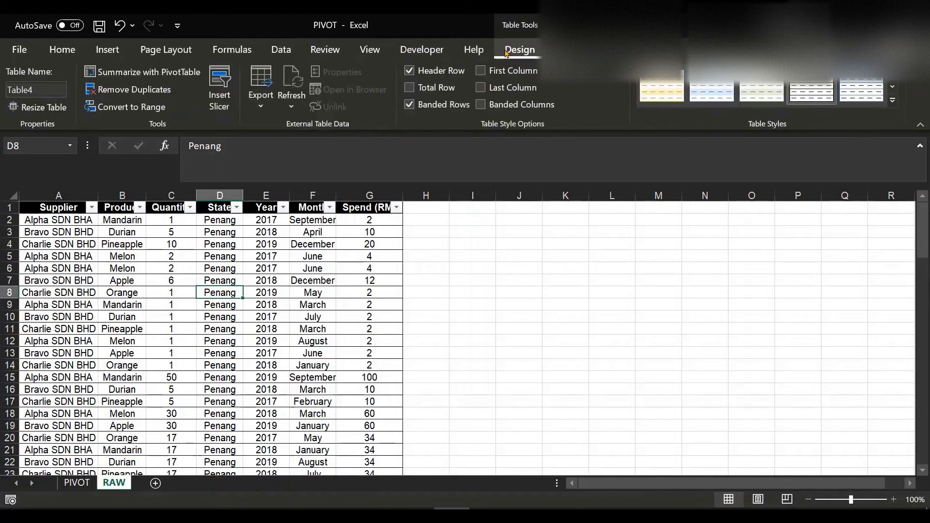
{"action": "left_click", "coordinate": [50, 88]}
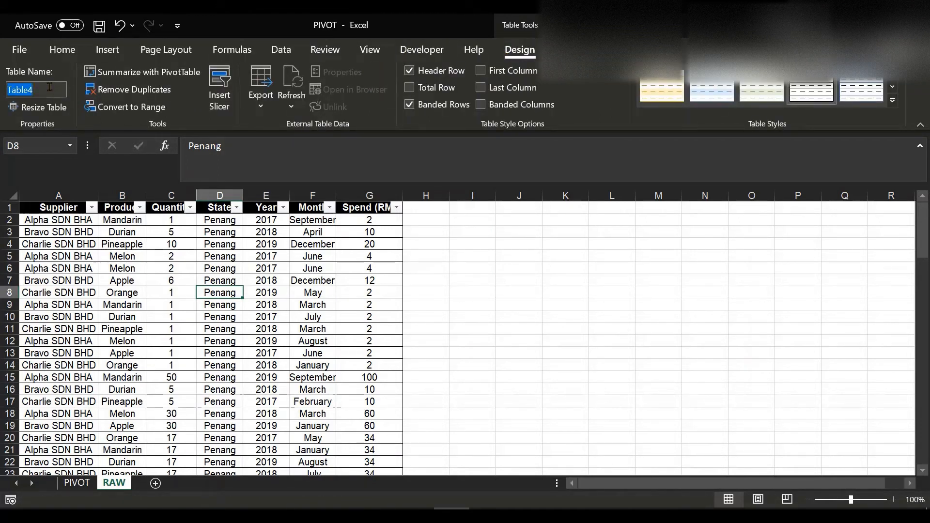
{"action": "left_click", "coordinate": [165, 303]}
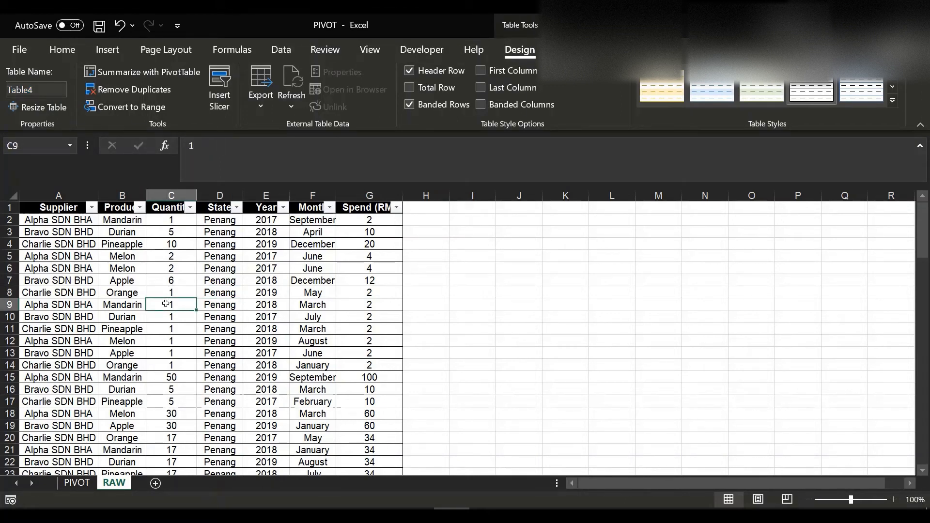
Try placing a pivot table based on Table4 at cell J2 of the existing RAW sheet, and undo the insertion.
{"action": "left_click", "coordinate": [105, 50]}
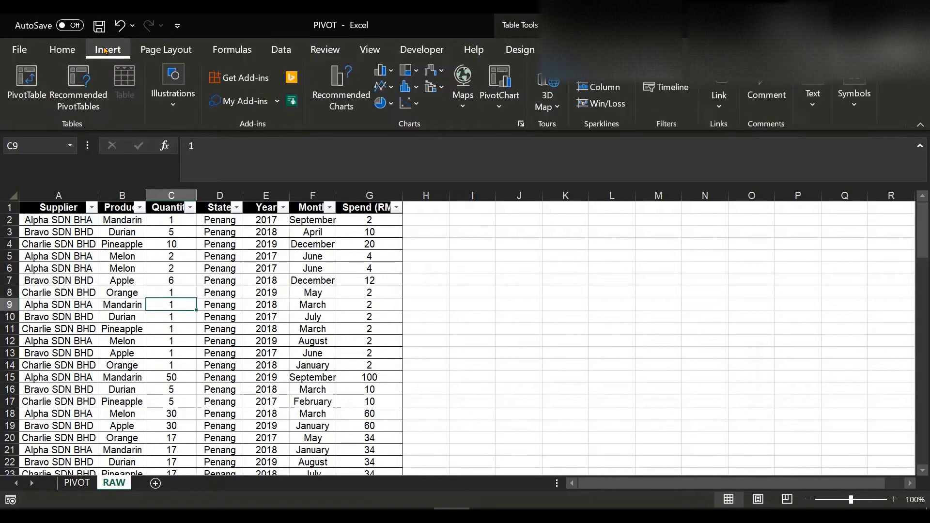
{"action": "left_click", "coordinate": [25, 87]}
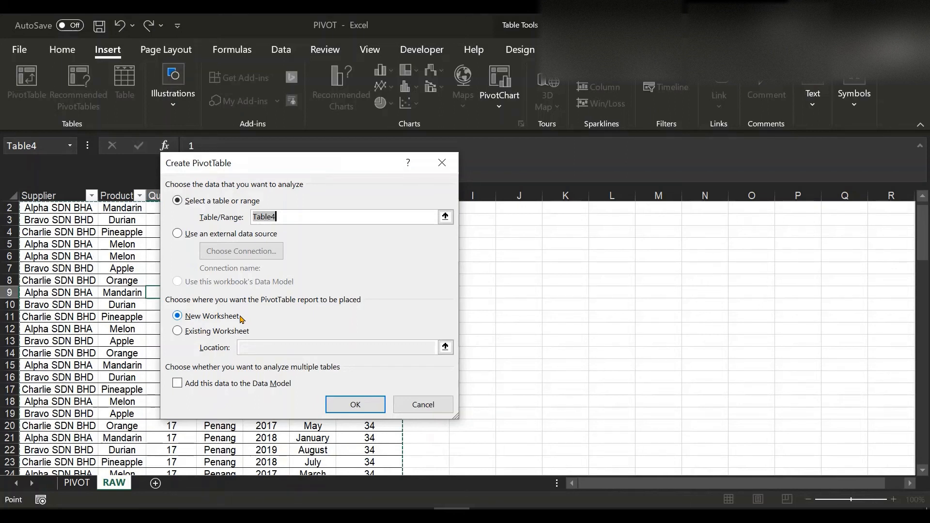
{"action": "left_click", "coordinate": [217, 334]}
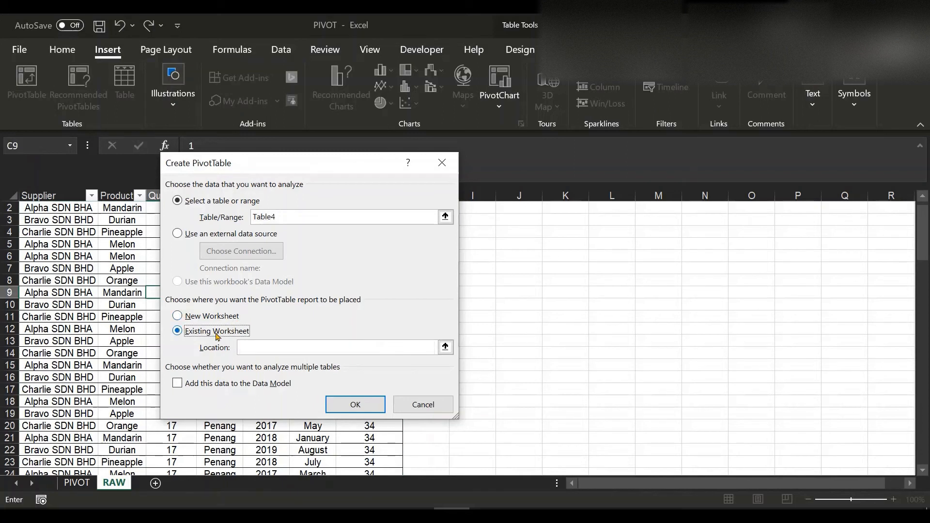
{"action": "left_click", "coordinate": [445, 347]}
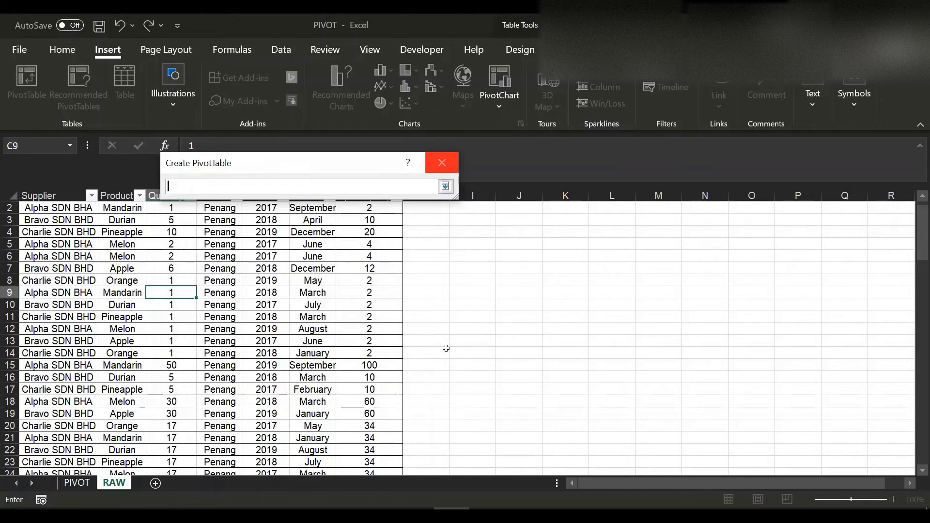
{"action": "left_click", "coordinate": [504, 205]}
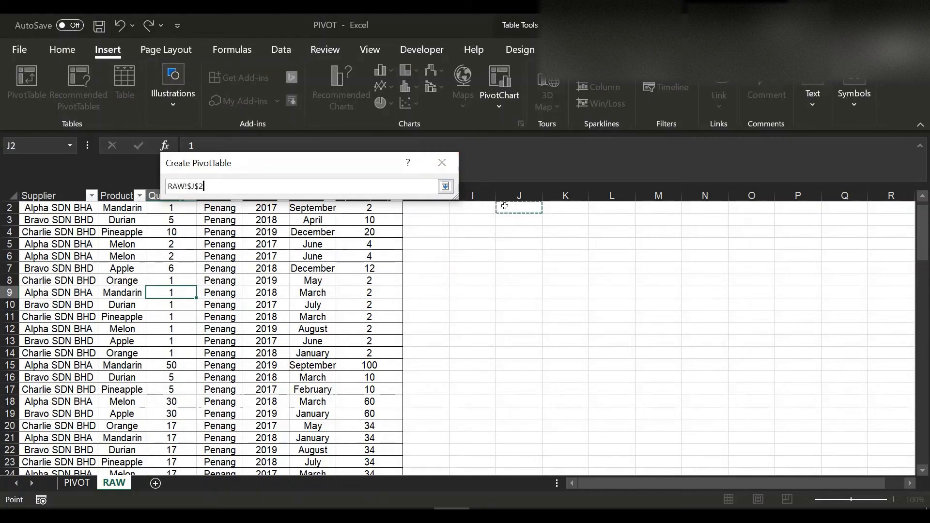
{"action": "left_click", "coordinate": [445, 186]}
{"action": "left_click", "coordinate": [355, 404]}
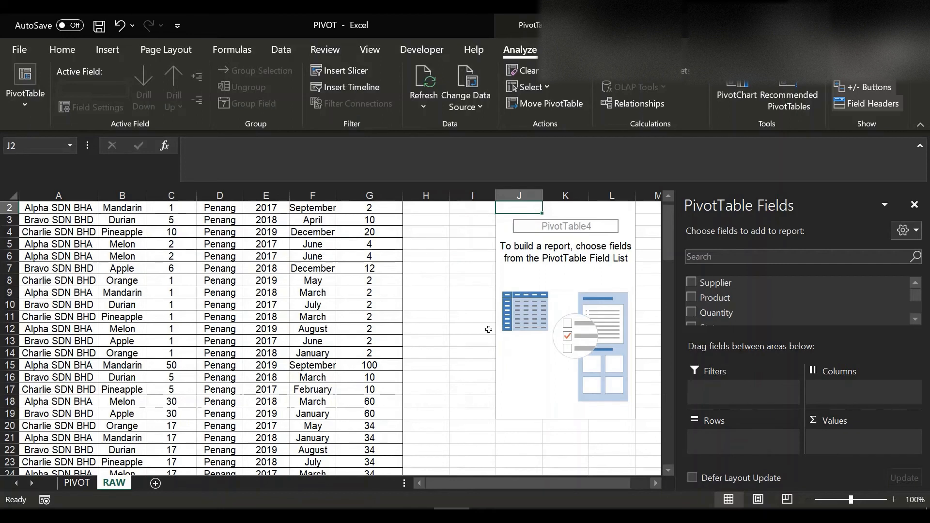
{"action": "left_click", "coordinate": [119, 25]}
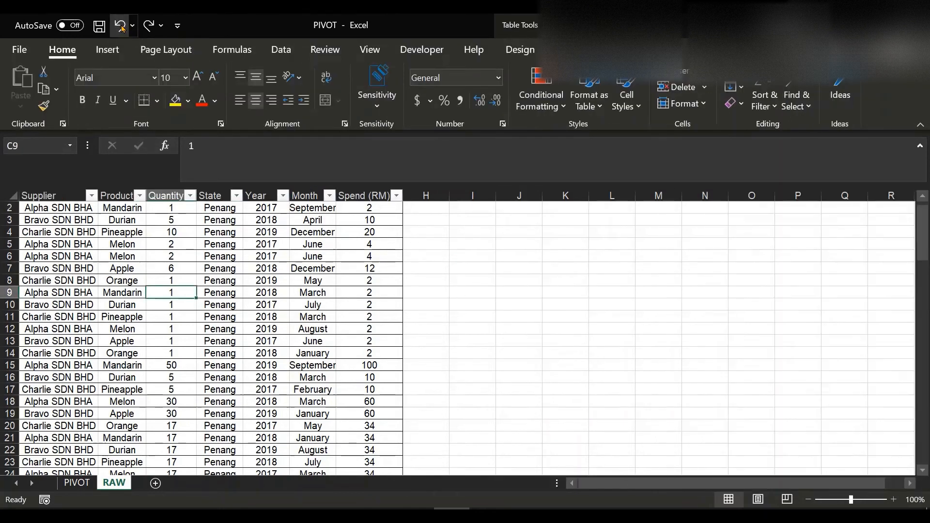
Insert an empty pivot table based on Table4 on a new worksheet.
{"action": "left_click", "coordinate": [108, 50]}
{"action": "left_click", "coordinate": [26, 87]}
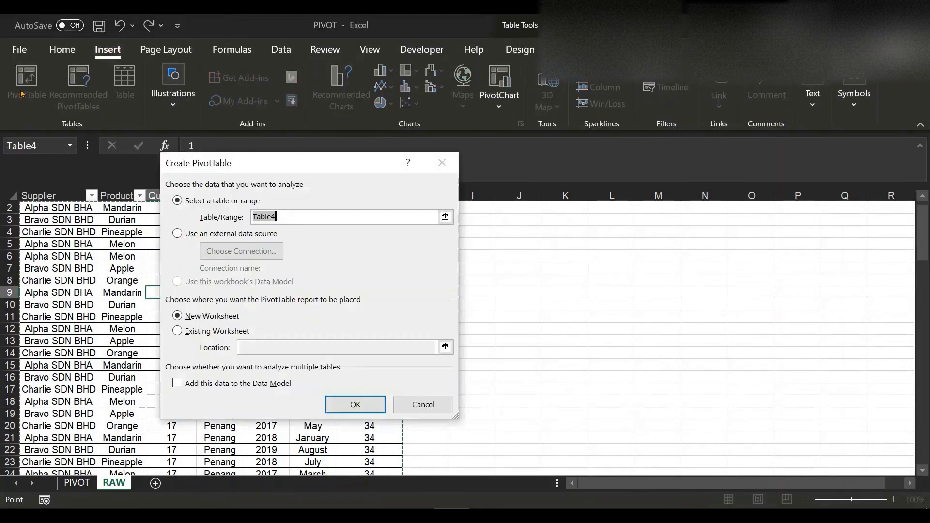
{"action": "left_click", "coordinate": [338, 405]}
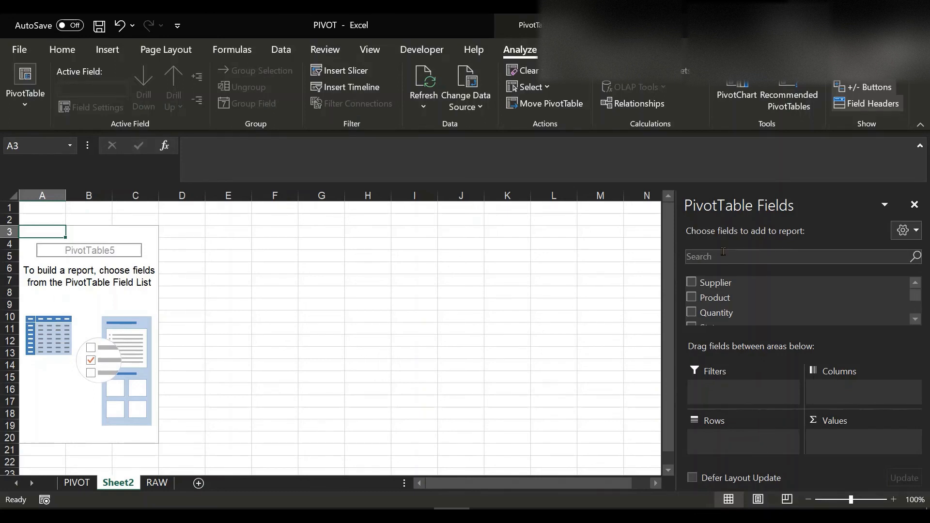
{"action": "right_click", "coordinate": [130, 278]}
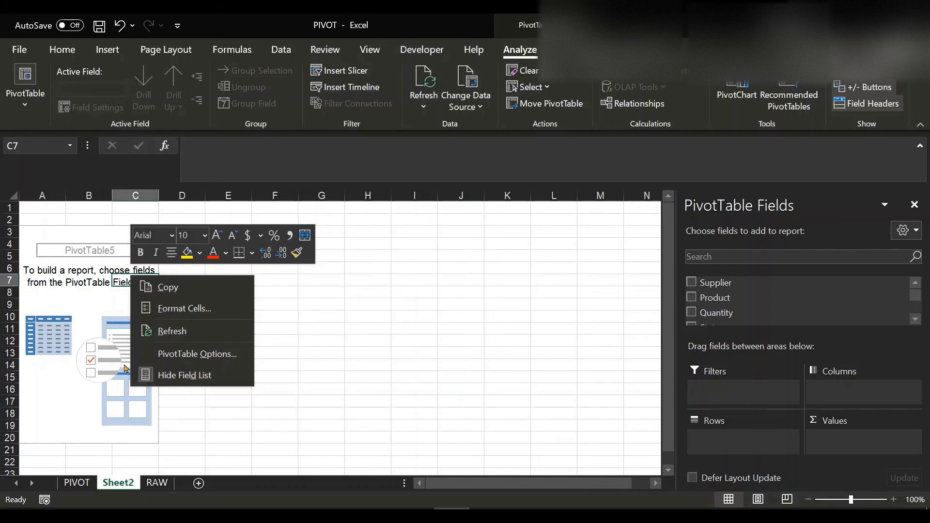
{"action": "left_click", "coordinate": [68, 363]}
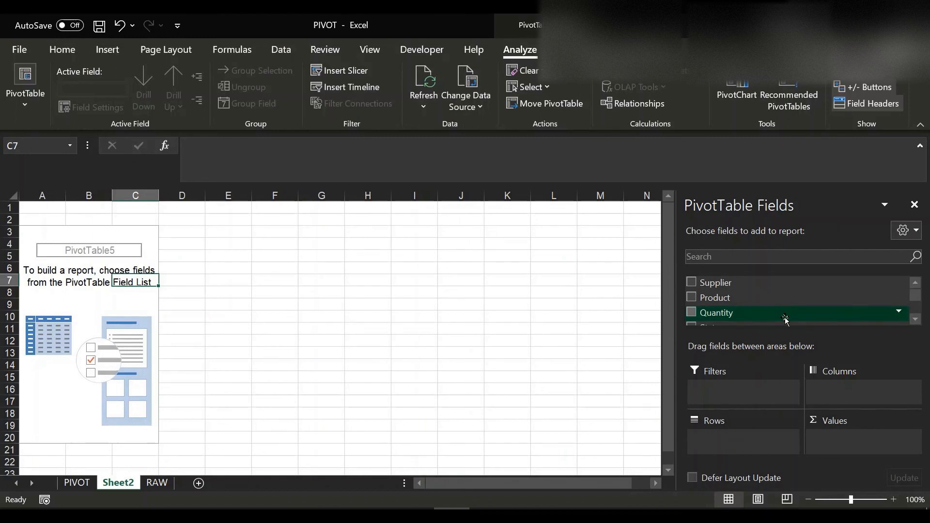
Lay out the pivot table with Supplier and Product as rows, Year as columns and the sum of Spend (RM) as values.
{"action": "left_click_drag", "start_coordinate": [732, 285], "coordinate": [743, 433]}
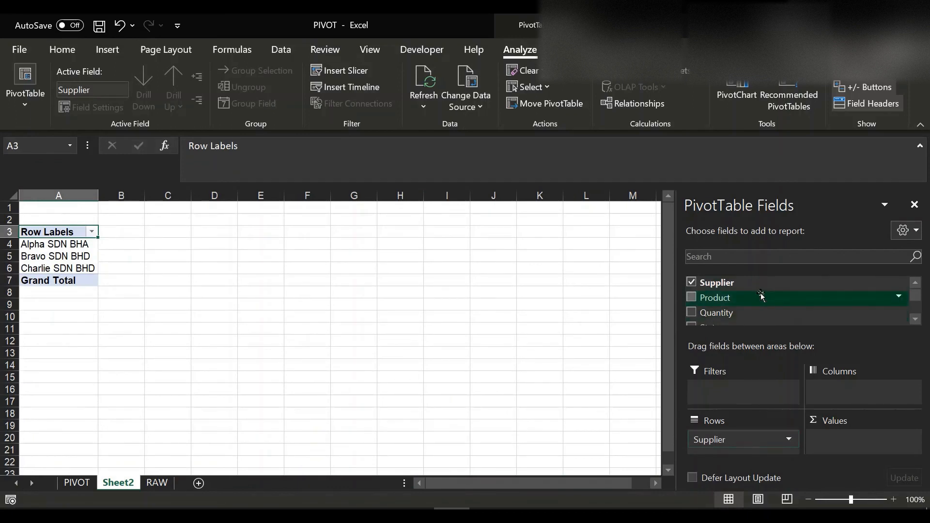
{"action": "scroll", "coordinate": [760, 296], "scroll_direction": "down", "scroll_amount": 1}
{"action": "left_click_drag", "start_coordinate": [755, 308], "coordinate": [828, 376]}
{"action": "scroll", "coordinate": [736, 329], "scroll_direction": "down", "scroll_amount": 1}
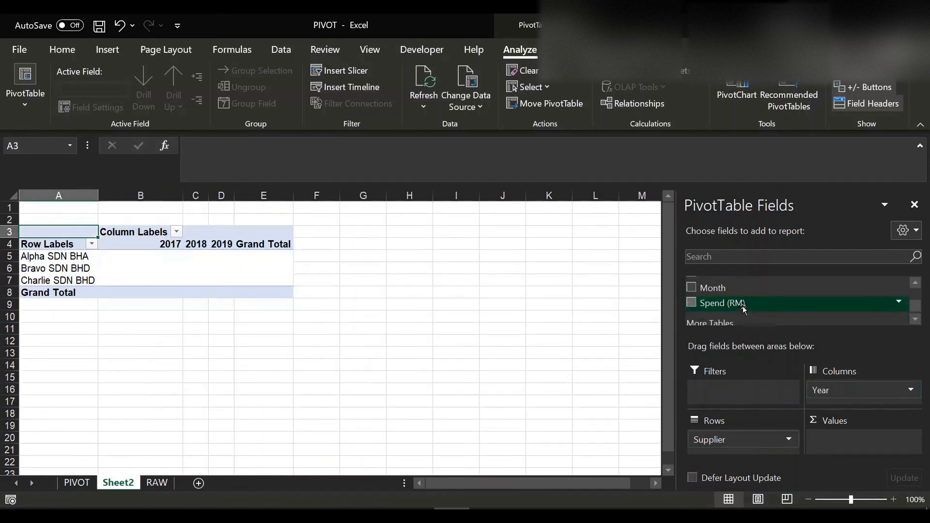
{"action": "left_click_drag", "start_coordinate": [741, 305], "coordinate": [840, 435]}
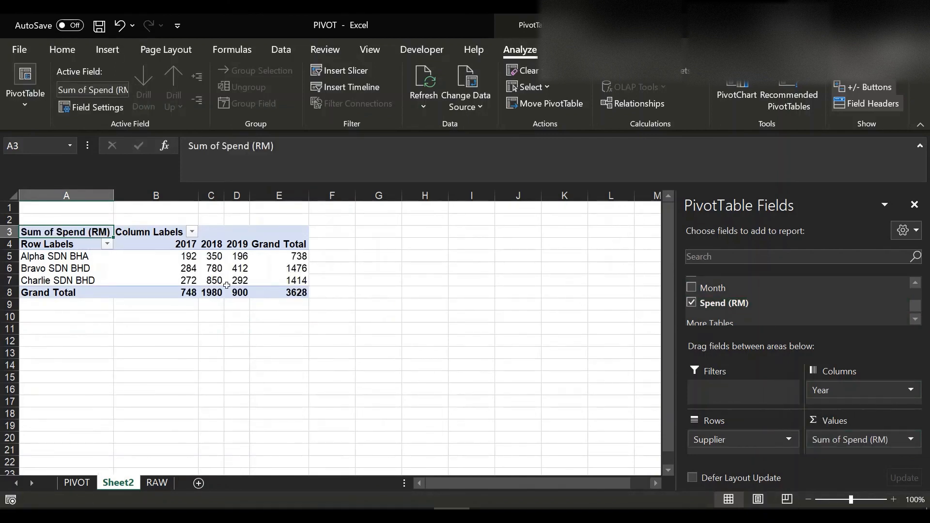
{"action": "scroll", "coordinate": [736, 297], "scroll_direction": "up", "scroll_amount": 3}
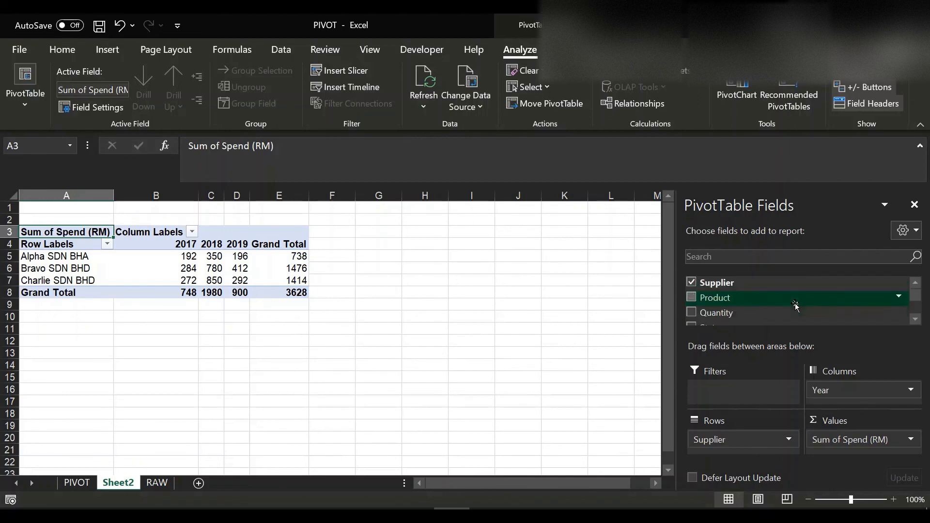
{"action": "left_click_drag", "start_coordinate": [796, 304], "coordinate": [759, 450]}
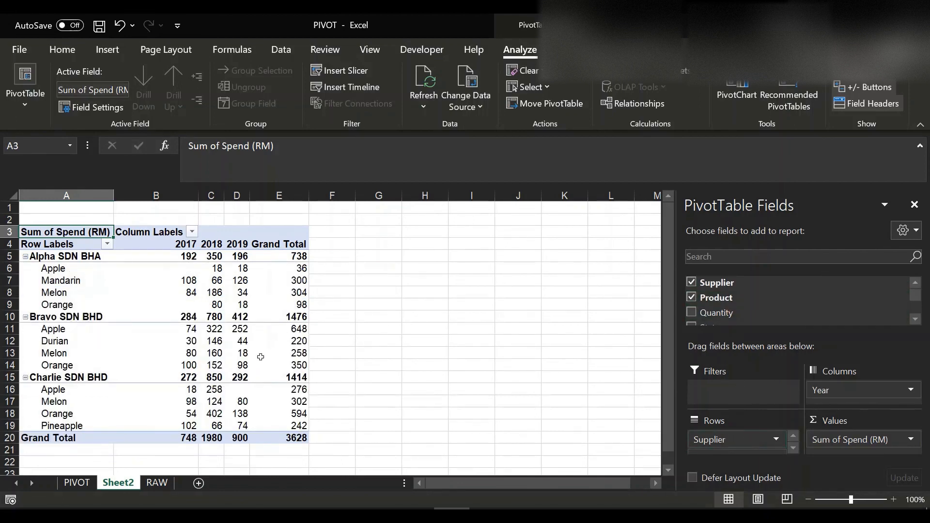
Turn on Defer Layout Update for the new pivot table.
{"action": "mouse_move", "coordinate": [261, 357]}
{"action": "left_click", "coordinate": [692, 477]}
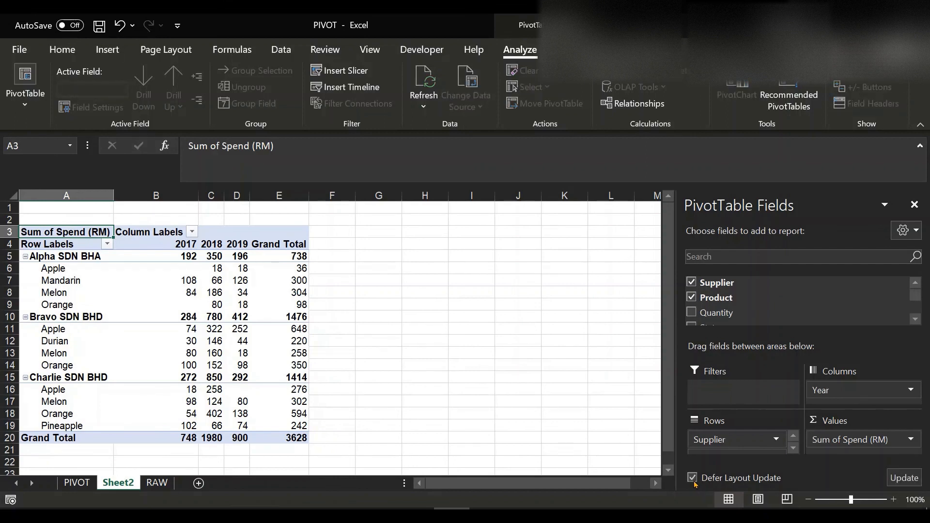